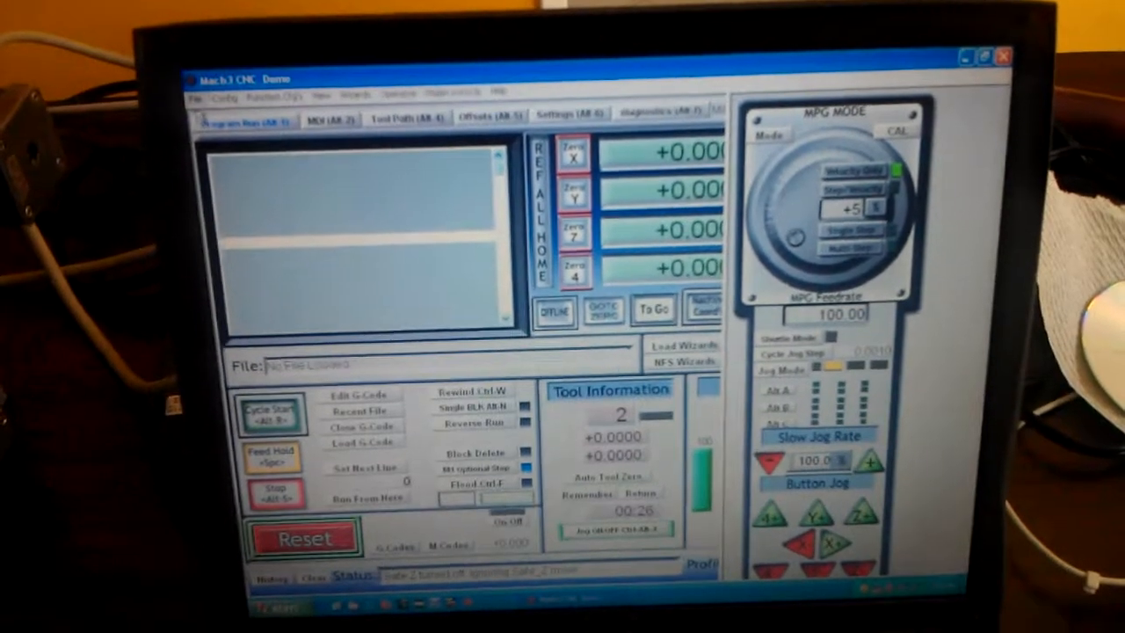
- Load a G-code program, choosing ball.tap from the GCode folder in the Open dialog
left_click(197, 101)
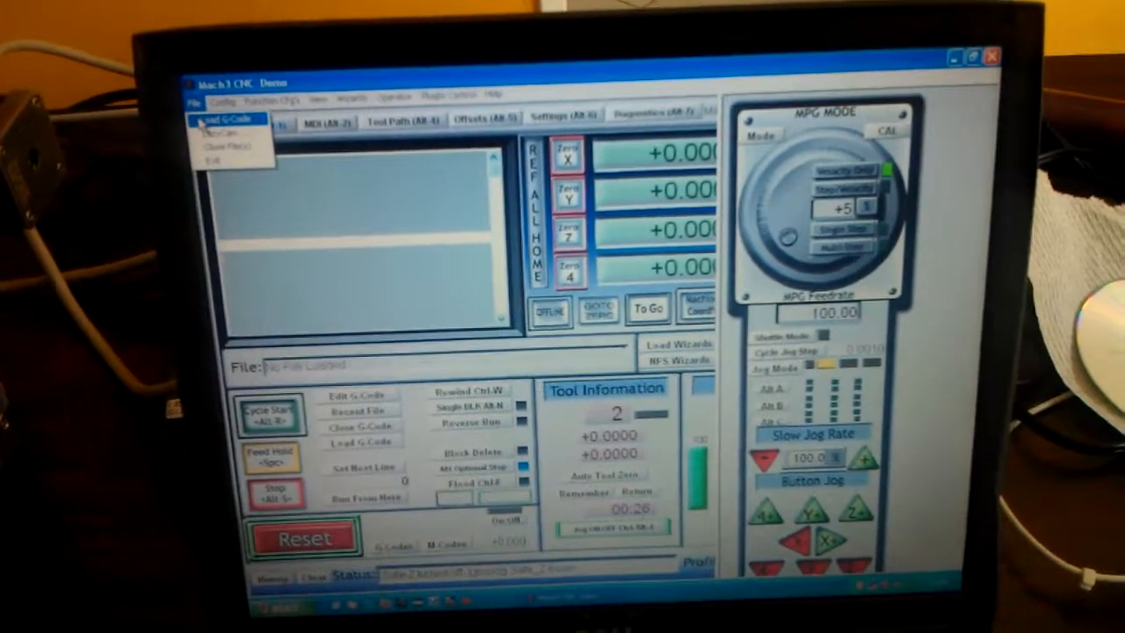
left_click(209, 121)
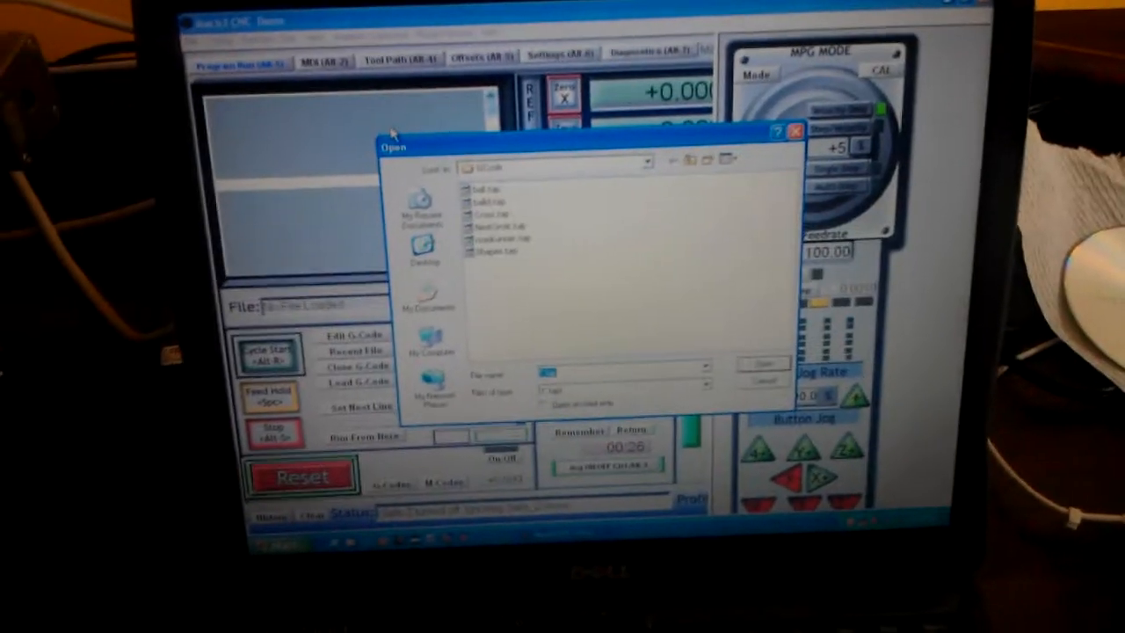
left_click(482, 180)
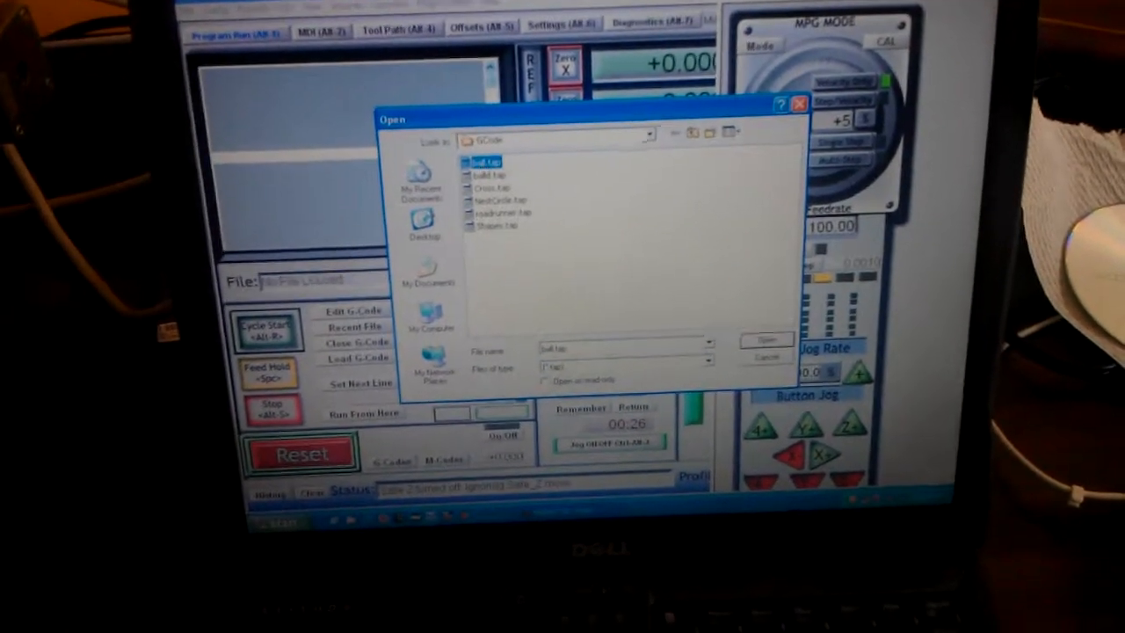